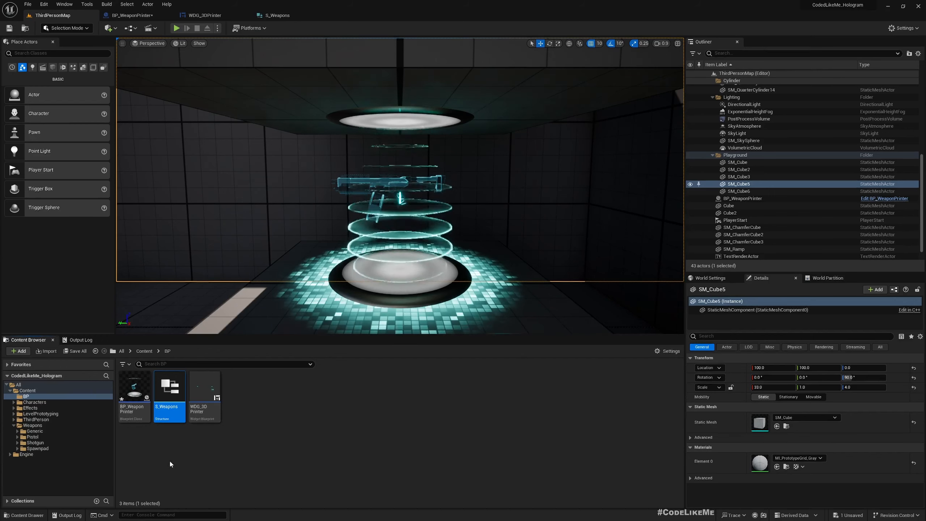
# Rename the S_Weapons structure asset in the BP folder to S_WeaponData.
pyautogui.press('F2')
pyautogui.press('End')
pyautogui.press('BackSpace')
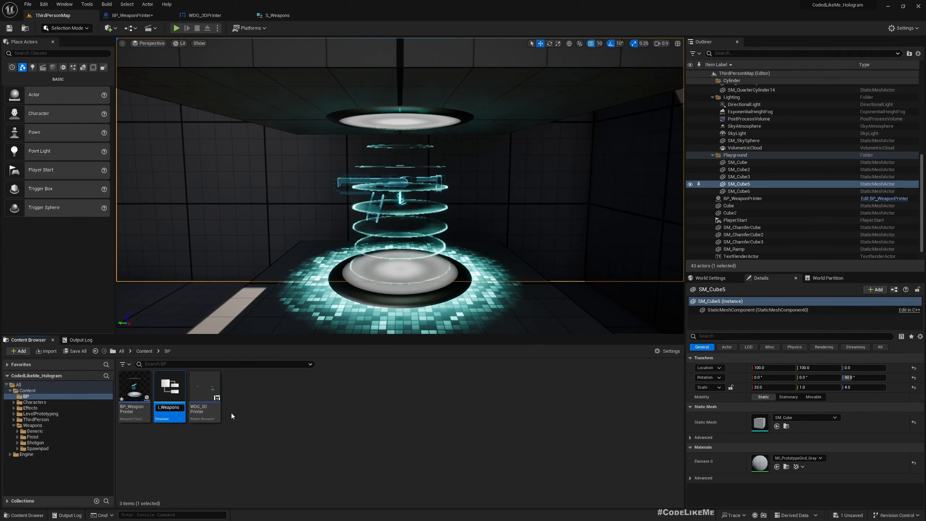
pyautogui.write('Data')
pyautogui.press('Return')
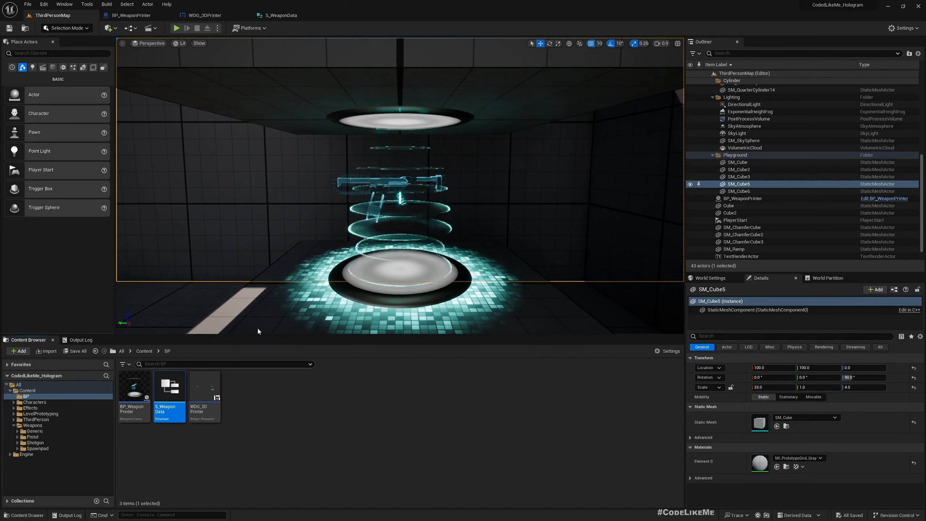
# Change the Weapons variable of BP_WeaponPrinter to an array and add one default element to it.
pyautogui.click(266, 17)
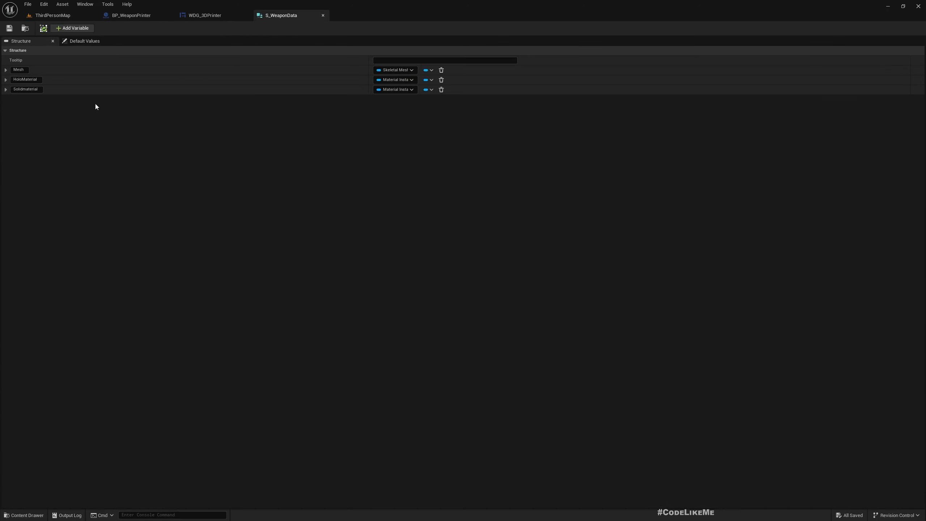
pyautogui.click(200, 16)
pyautogui.click(143, 16)
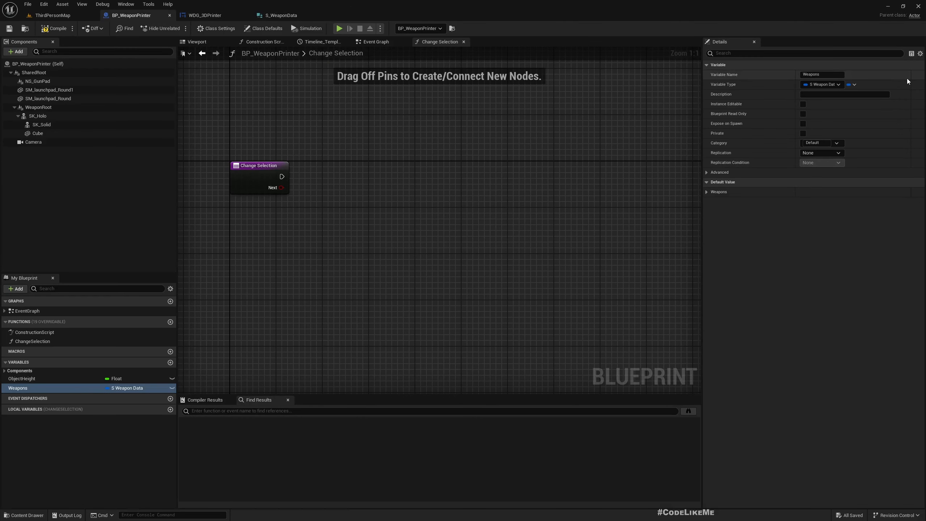
pyautogui.click(852, 84)
pyautogui.click(849, 105)
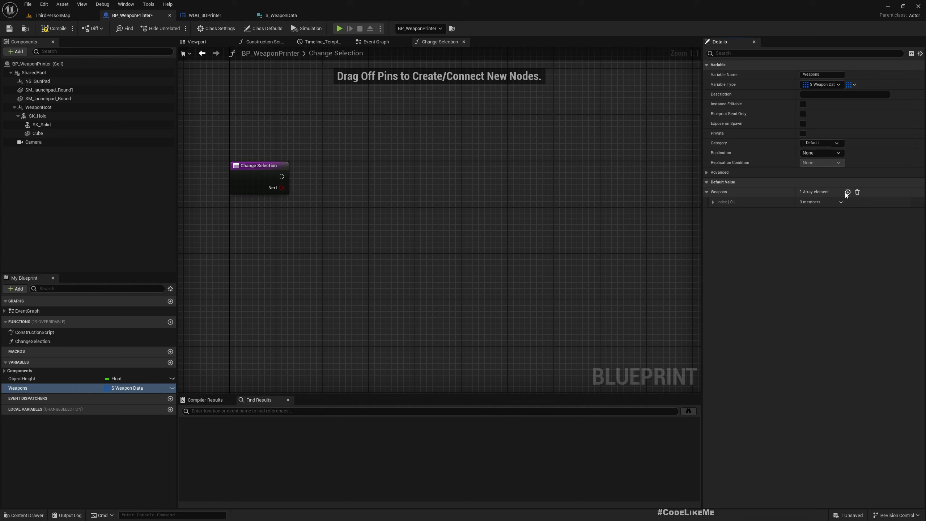
pyautogui.click(713, 202)
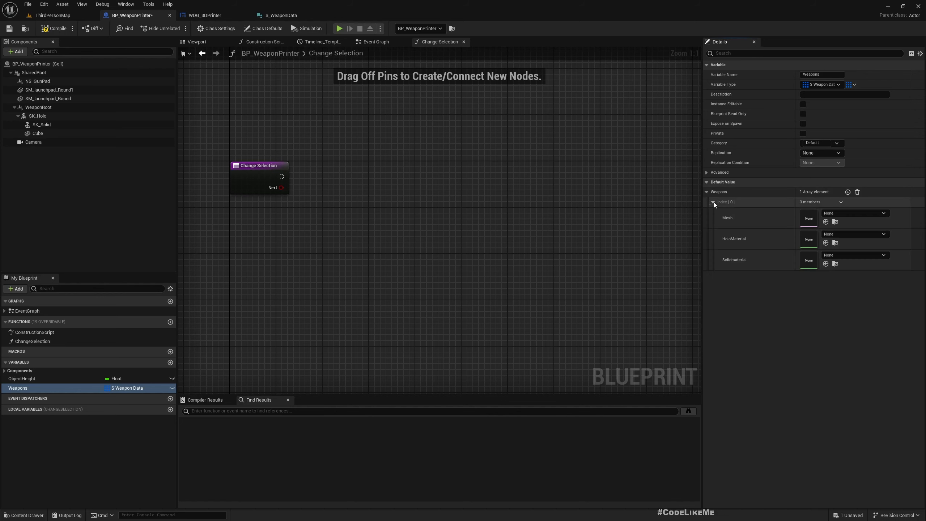
# Copy the skeletal mesh asset of SK_Holo, SKM_Shotgun, into the Mesh of Weapons index 0.
pyautogui.click(37, 116)
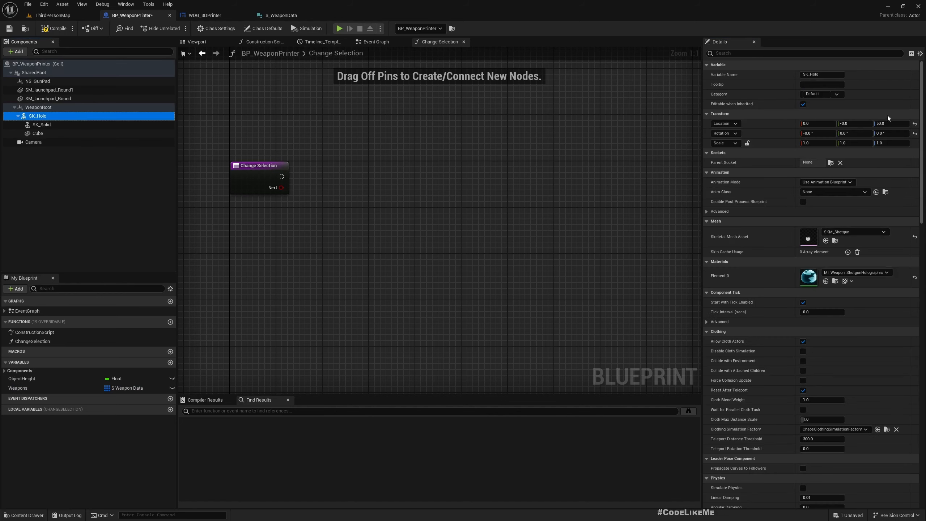
pyautogui.rightClick(775, 233)
pyautogui.click(792, 238)
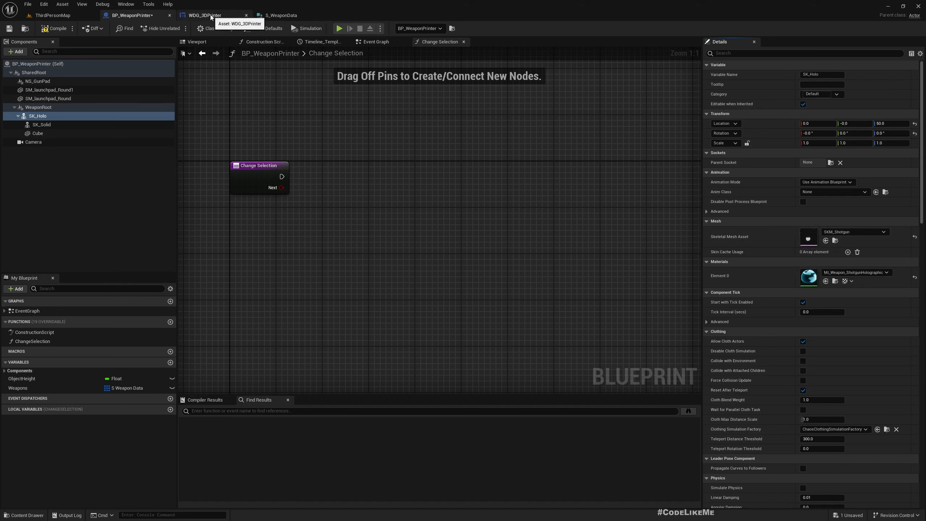
pyautogui.click(25, 379)
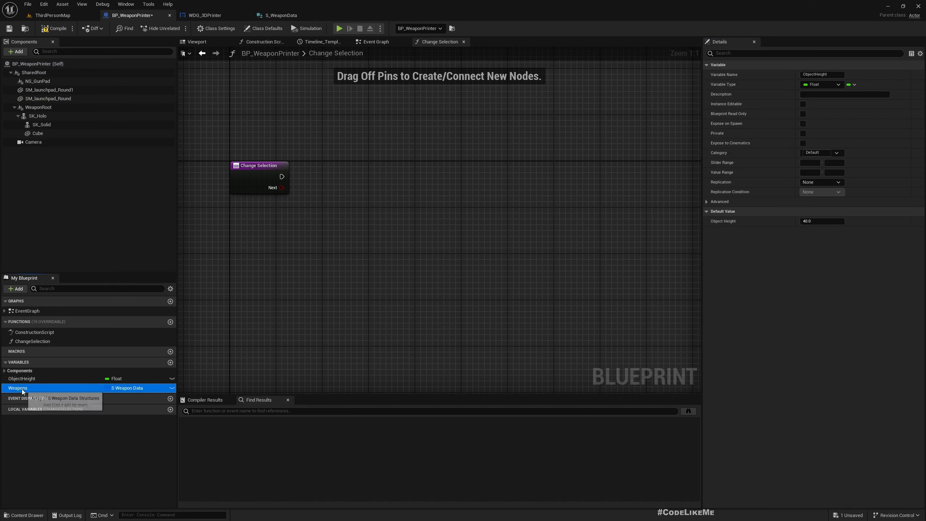
pyautogui.click(22, 388)
pyautogui.click(714, 202)
pyautogui.rightClick(787, 216)
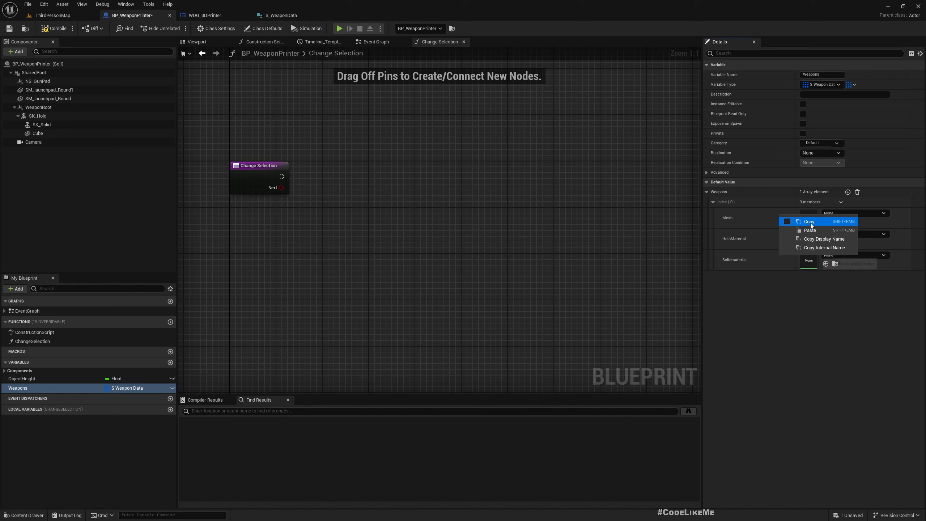
pyautogui.click(842, 231)
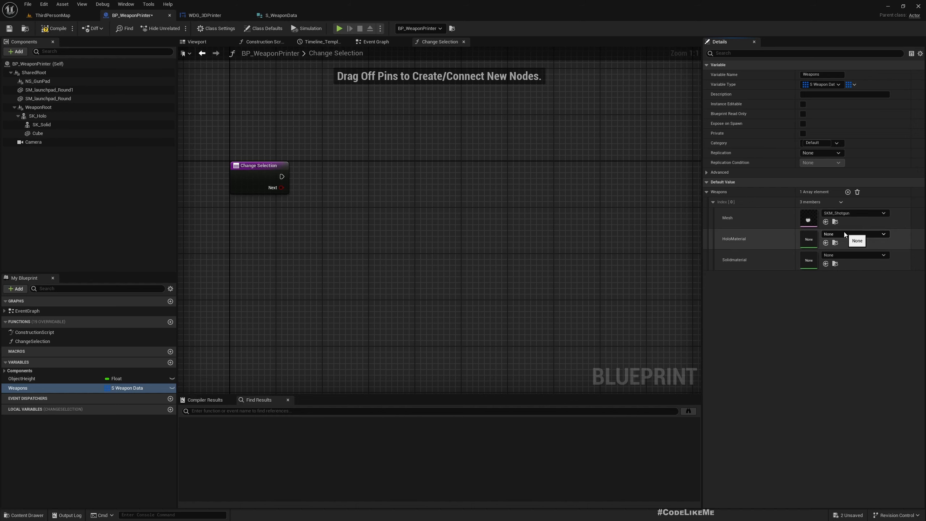
# Try to copy the Element 0 material of SK_Holo into the HoloMaterial of Weapons index 0.
pyautogui.click(39, 116)
pyautogui.rightClick(756, 274)
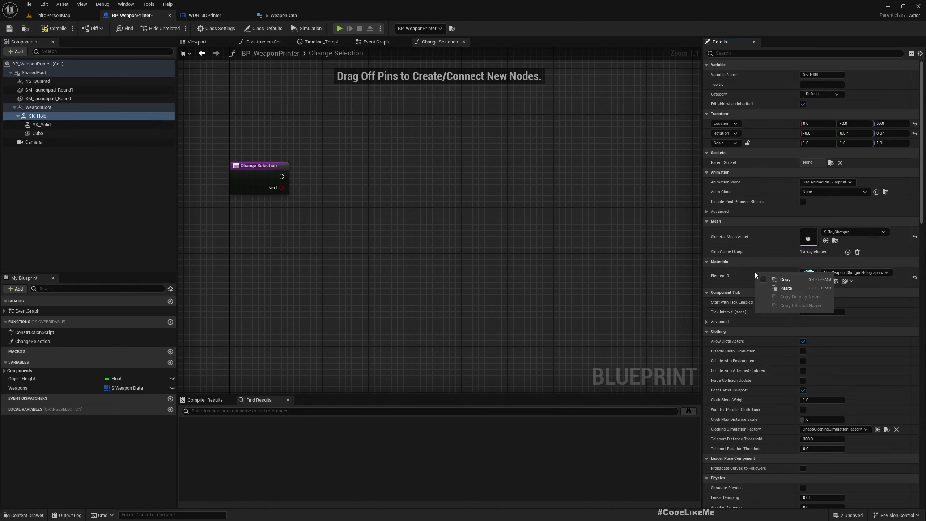
pyautogui.click(787, 288)
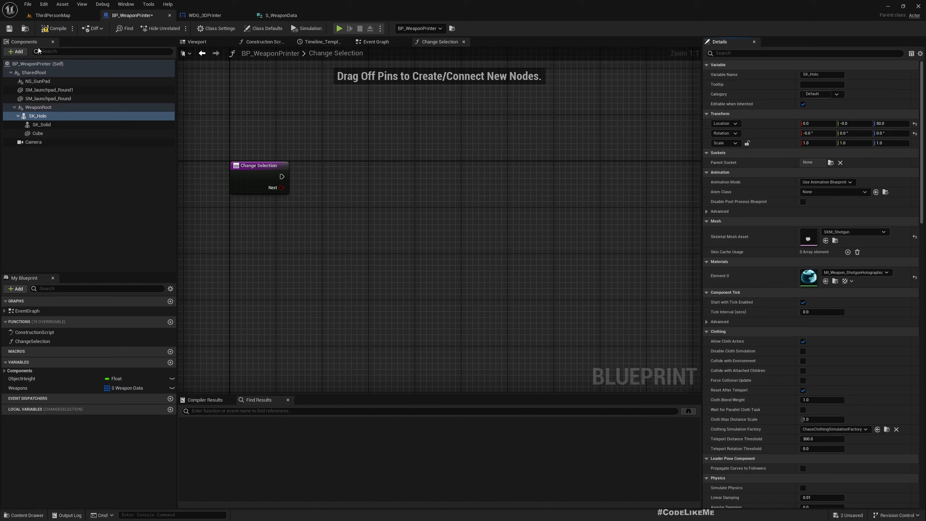
pyautogui.click(29, 387)
pyautogui.rightClick(755, 243)
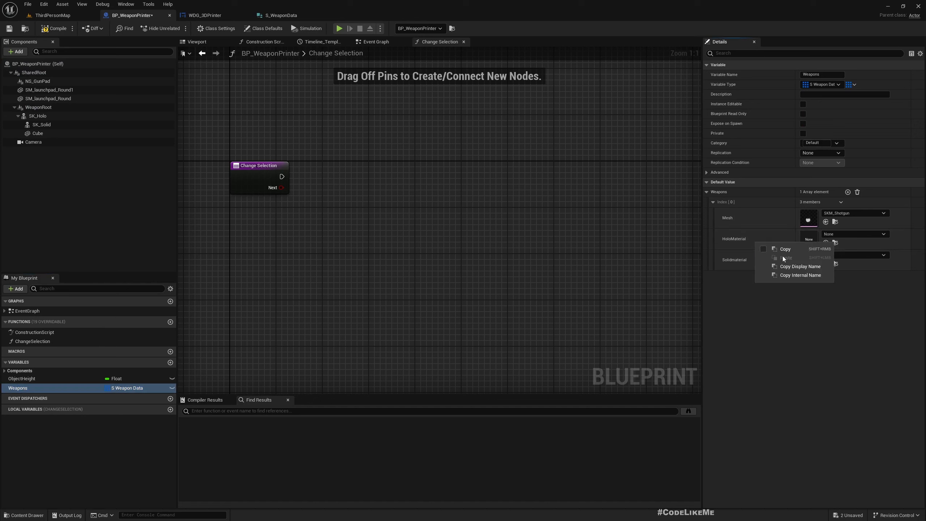
# Set the HoloMaterial of Weapons index 0 to MI_Weapon_ShotgunHolographic and its SolidMaterial to MI_Weapon_Shotgun.
pyautogui.click(841, 238)
pyautogui.write('sh')
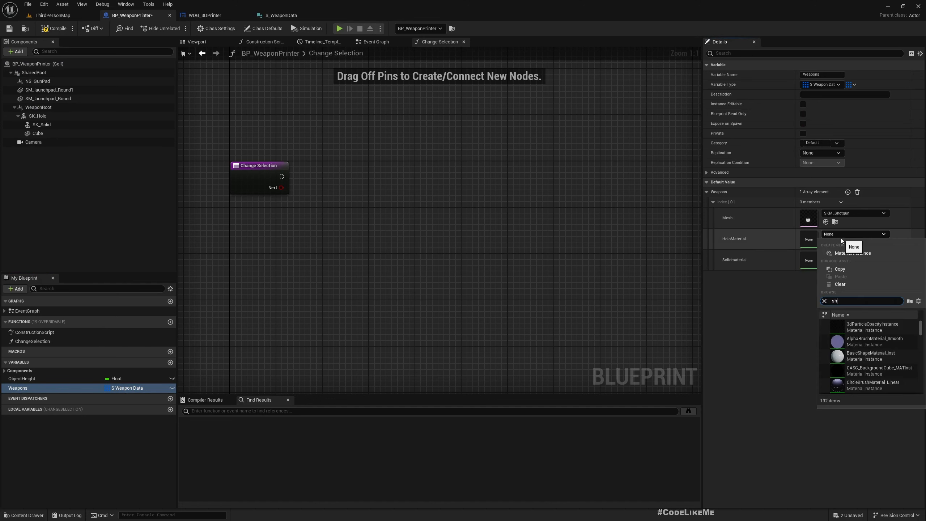
pyautogui.write('otgu')
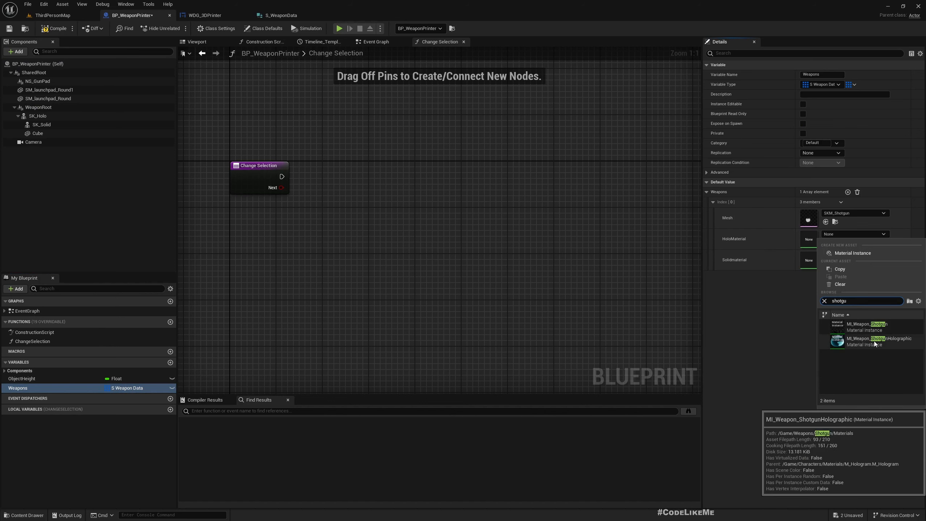
pyautogui.click(874, 342)
pyautogui.click(840, 255)
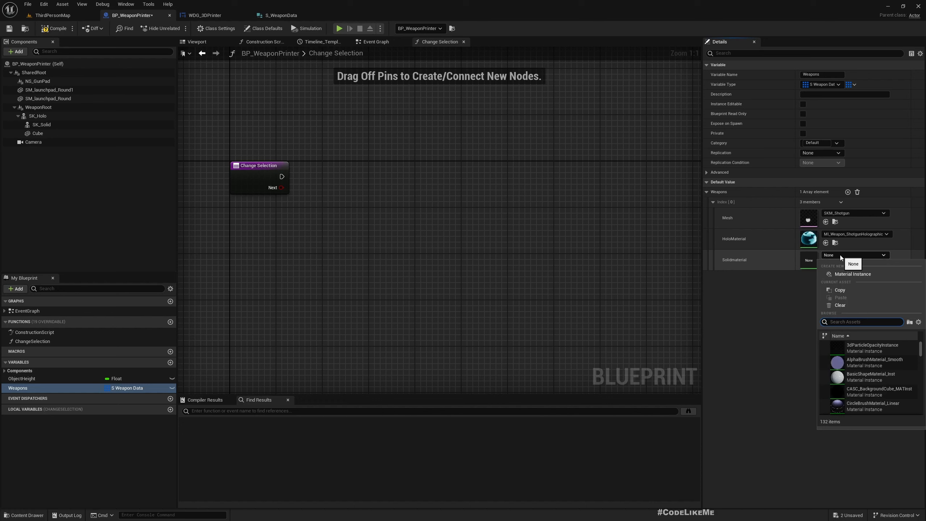
pyautogui.write('shotgun')
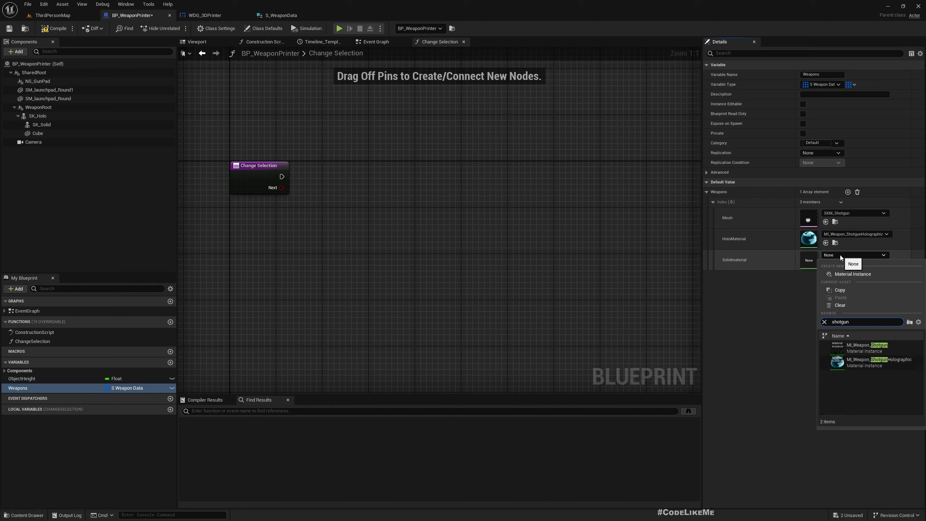
pyautogui.click(857, 348)
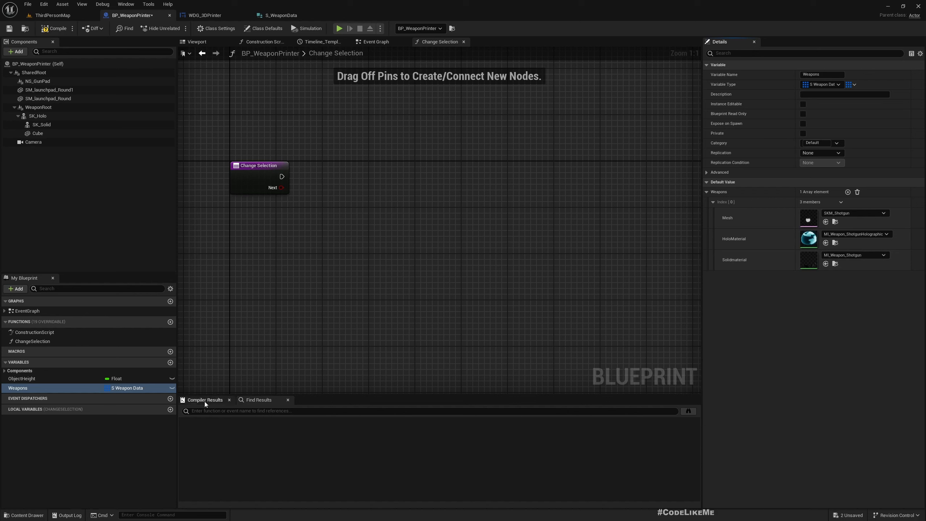
# Add a second element to the Weapons array and set its Mesh to SK_Pistol.
pyautogui.click(847, 192)
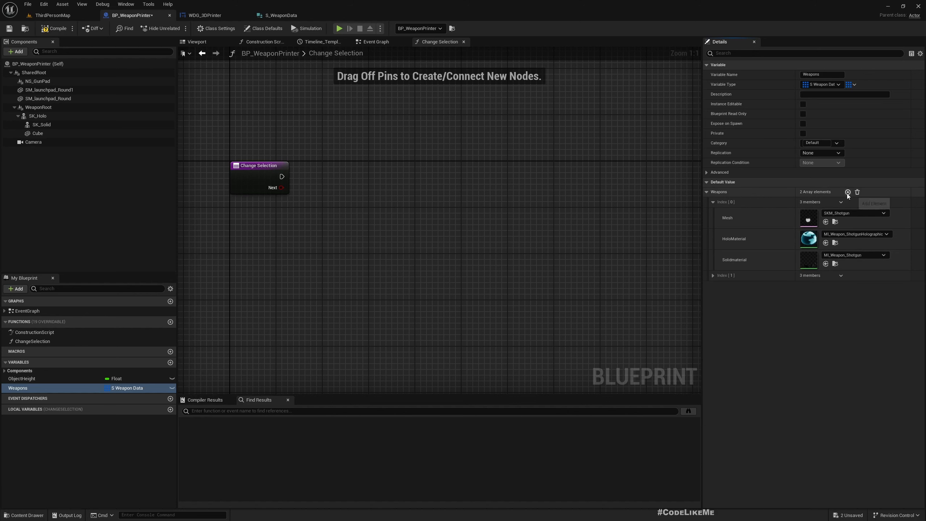
pyautogui.click(713, 276)
pyautogui.click(842, 287)
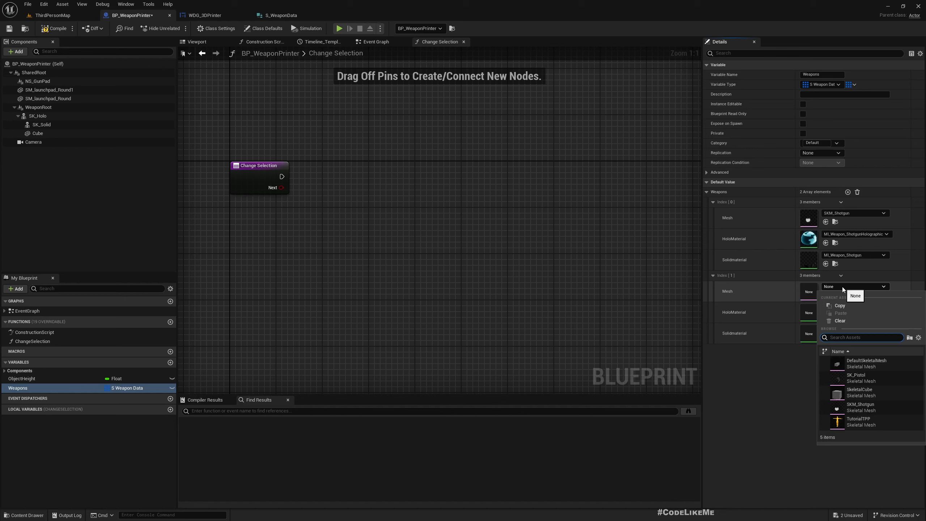
pyautogui.write('pisto')
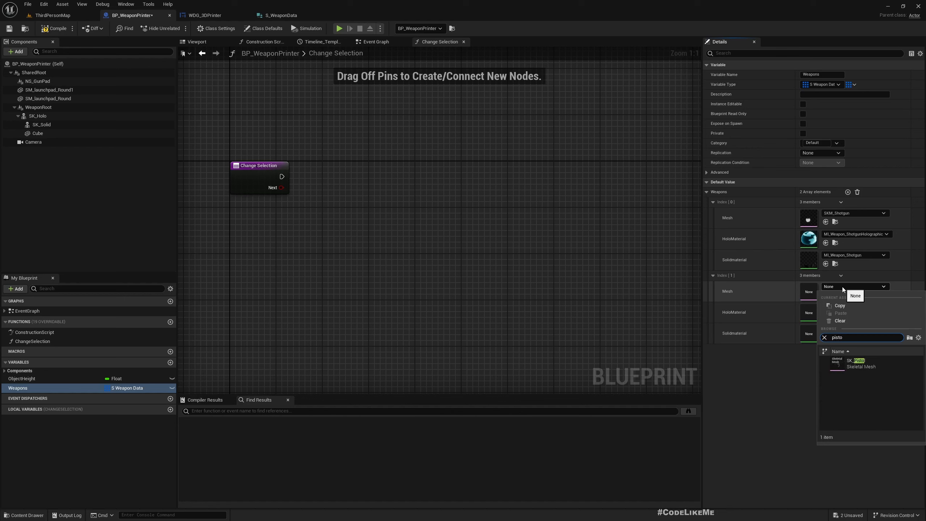
pyautogui.click(857, 363)
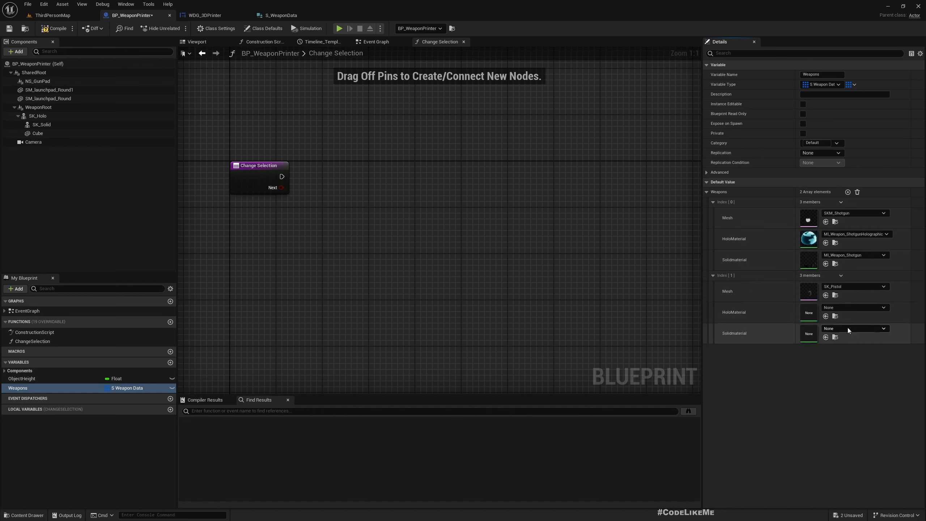
# Examine the SK_Pistol mesh and search the pistol material instances for the HoloMaterial of Weapons index 1.
pyautogui.doubleClick(809, 292)
pyautogui.press('d')
pyautogui.moveTo(400, 291); pyautogui.dragTo(346, 285, button='right')
pyautogui.press('w')
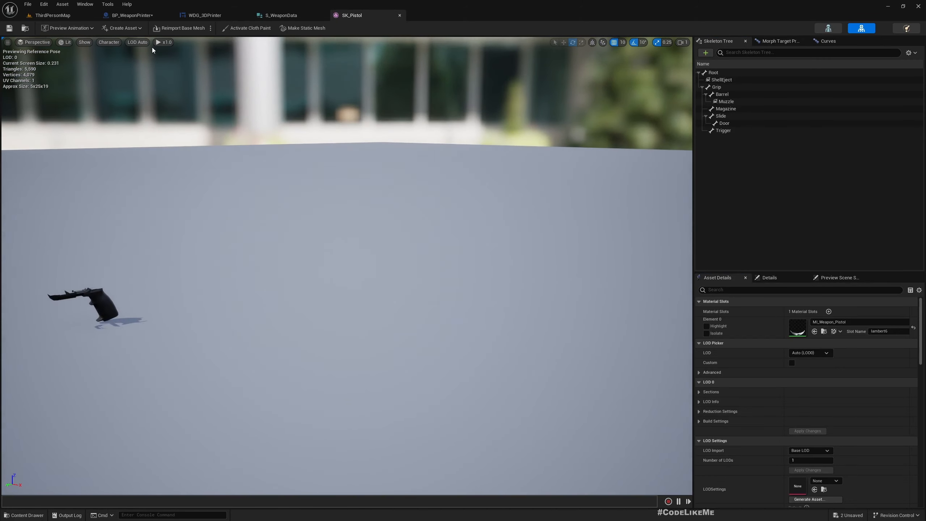
pyautogui.click(131, 15)
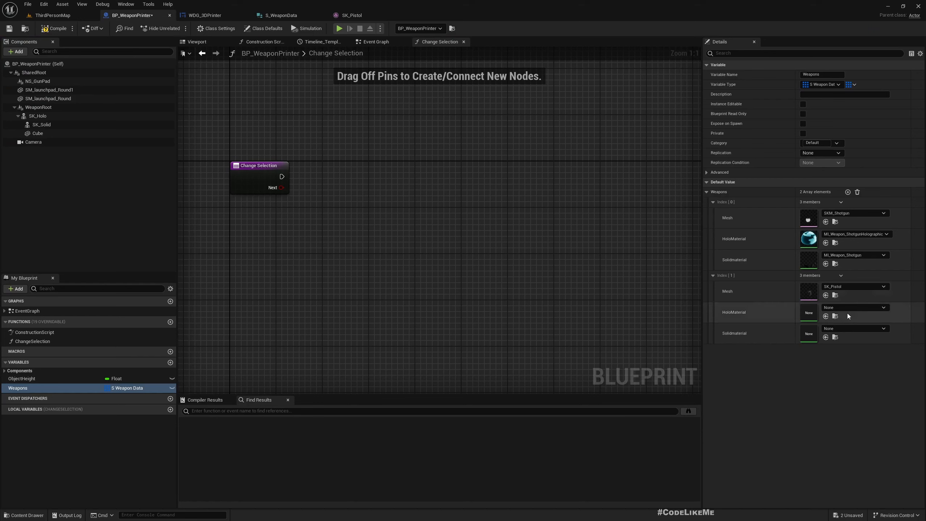
pyautogui.click(836, 310)
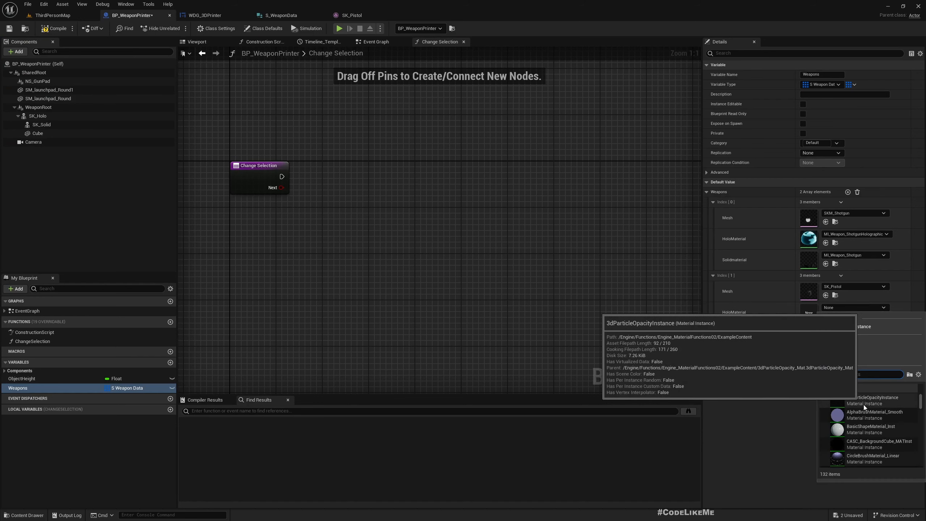
pyautogui.write('pistol')
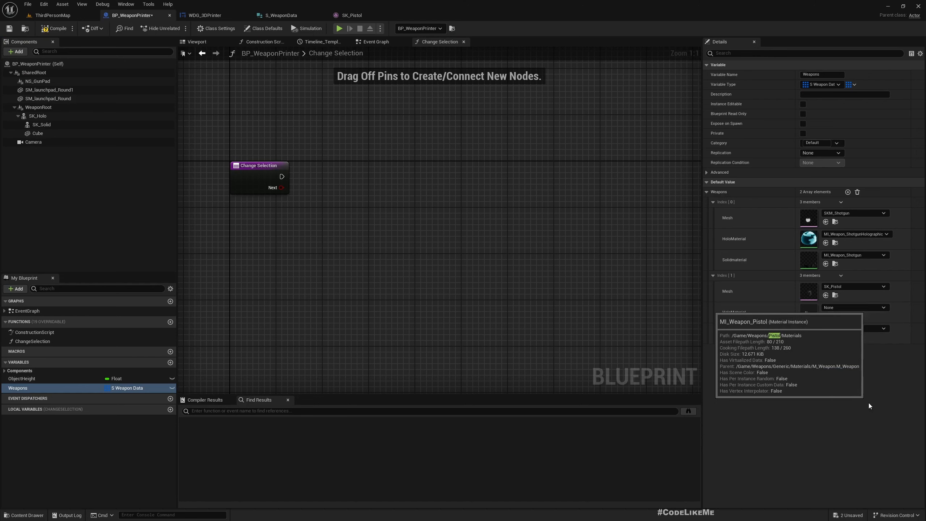
pyautogui.click(868, 402)
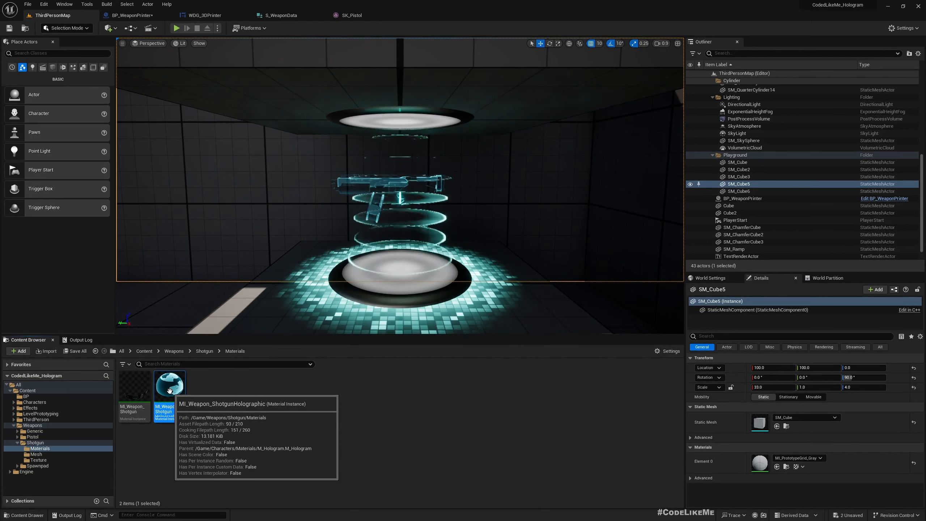
pyautogui.hotkey('ctrl', 'd')
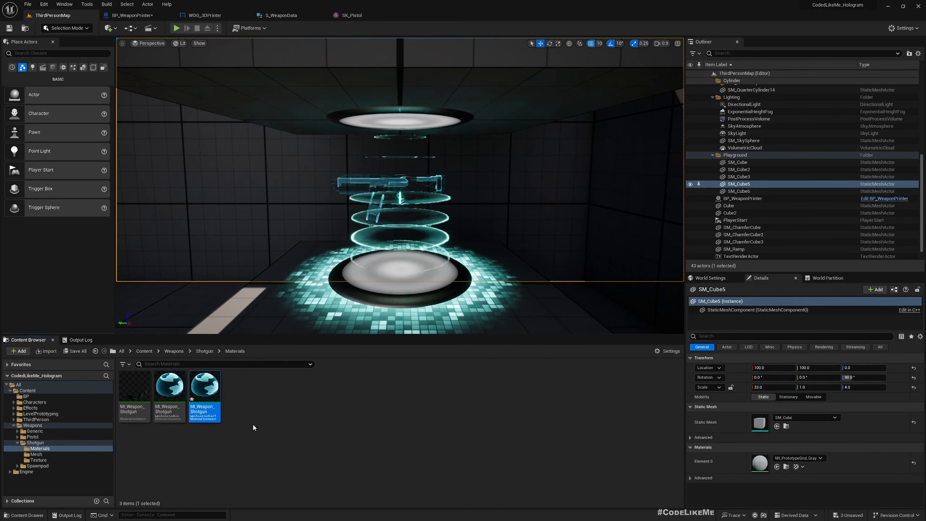
pyautogui.press('Delete')
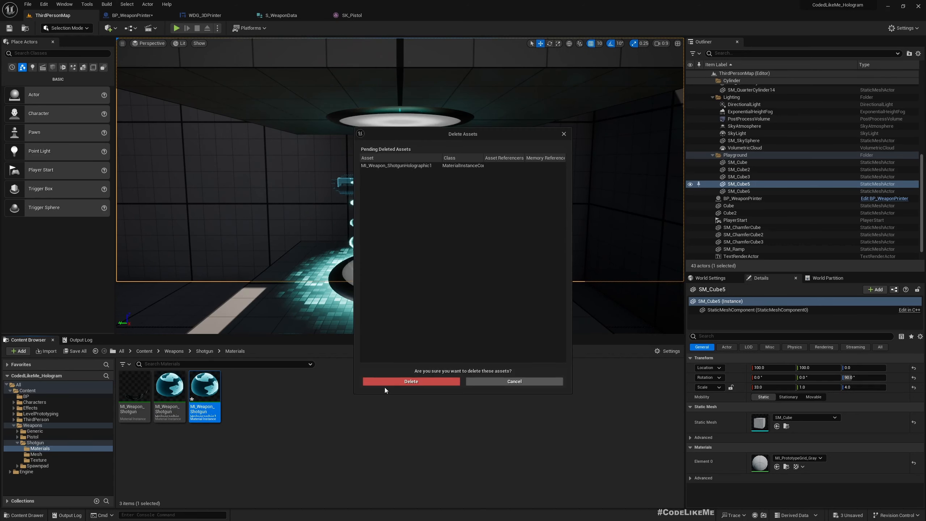
pyautogui.click(399, 380)
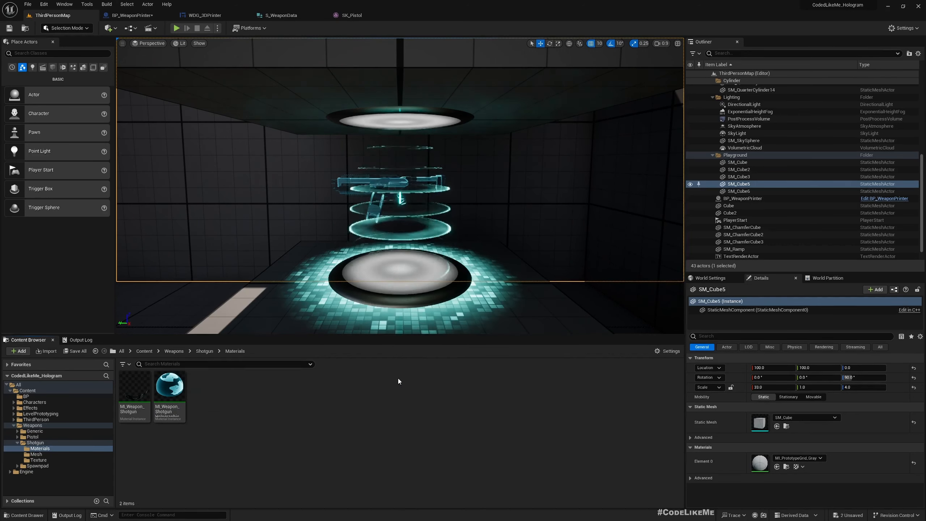
# Duplicate the MI_Weapon_Pistol material instance in the Pistol weapon's Materials folder.
pyautogui.click(32, 437)
pyautogui.doubleClick(135, 388)
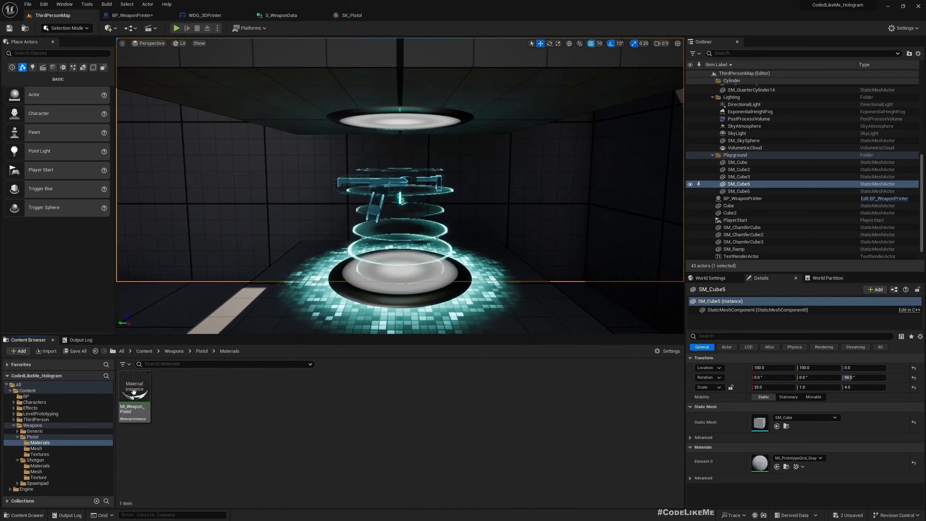
pyautogui.click(149, 409)
pyautogui.hotkey('ctrl', 'd')
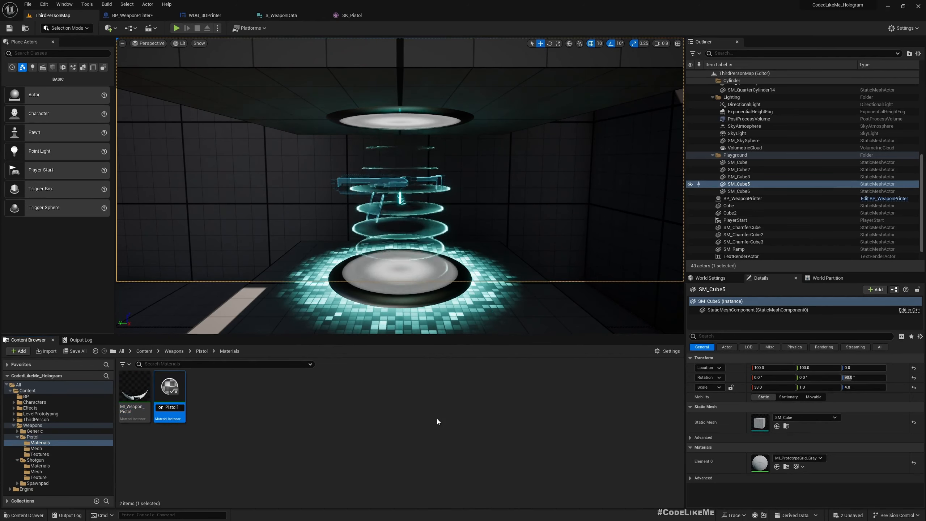
# Rename the duplicated pistol material instance as MI_Weapon_PistolHolographic and open it for editing.
pyautogui.press('BackSpace')
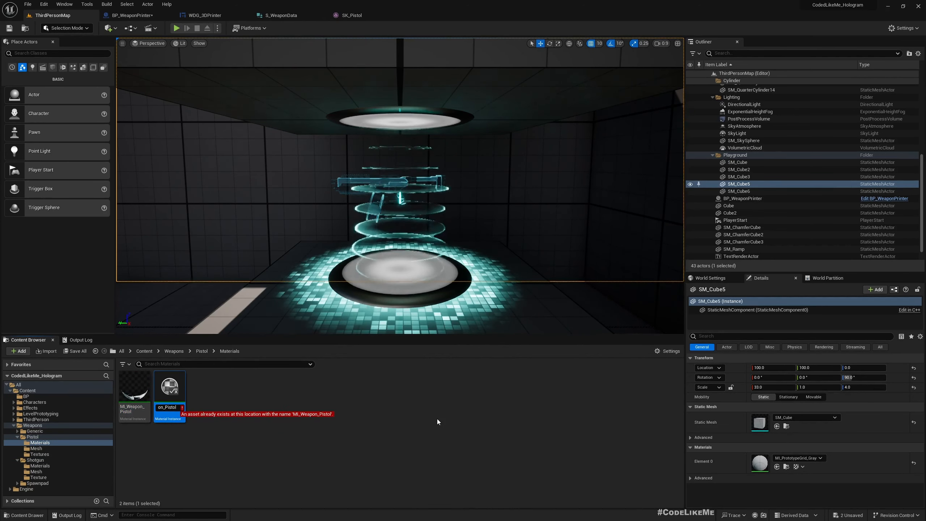
pyautogui.press('Home')
pyautogui.press('Right')
pyautogui.press('Right')
pyautogui.press('Right')
pyautogui.press('Right')
pyautogui.press('Right')
pyautogui.press('Right')
pyautogui.press('Right')
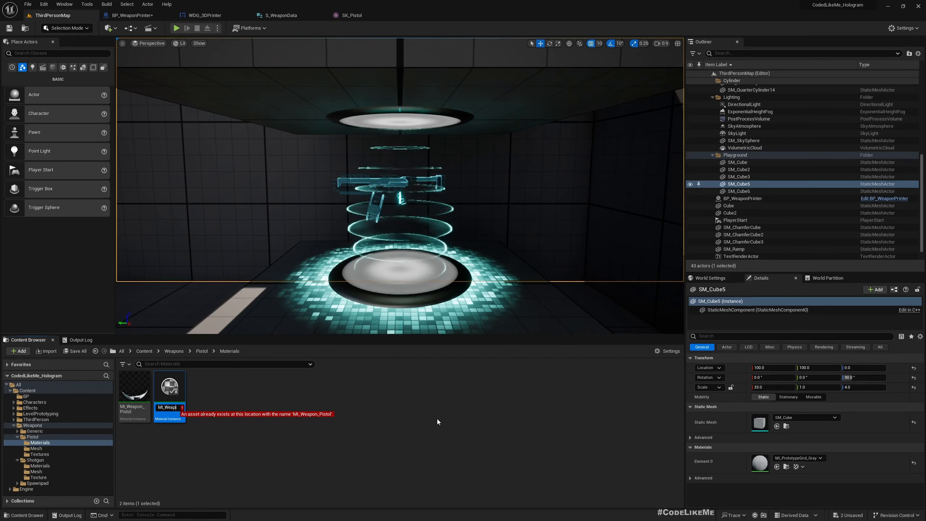
pyautogui.click(219, 397)
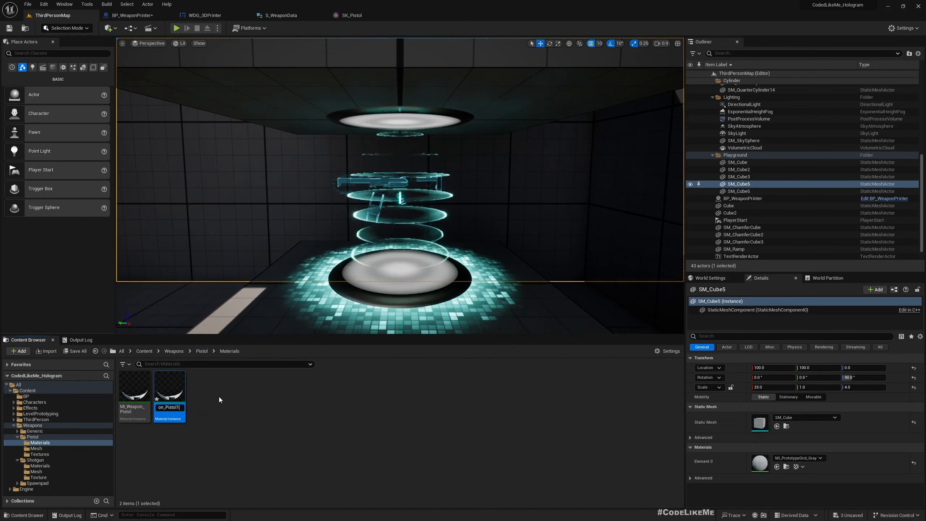
pyautogui.press('BackSpace')
pyautogui.write('Hologr')
pyautogui.write('am')
pyautogui.press('Return')
pyautogui.press('Return')
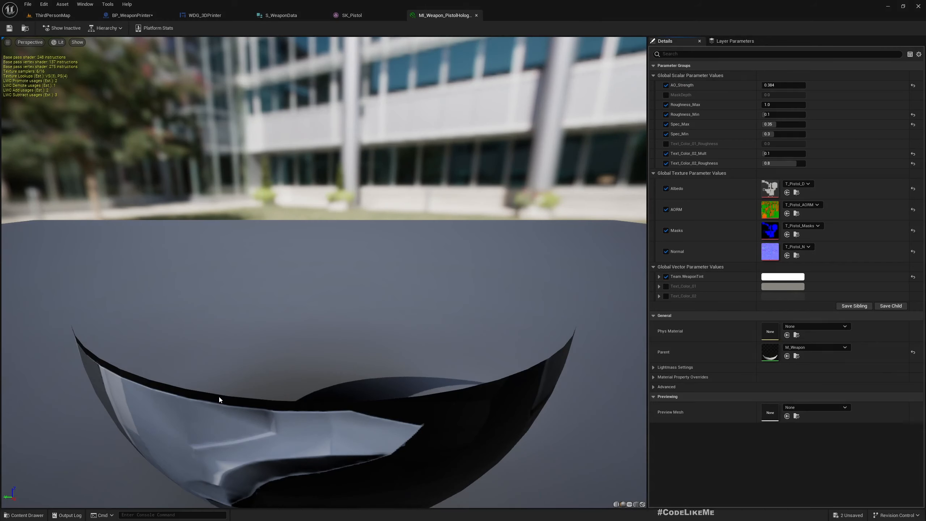
# Set the parent of MI_Weapon_PistolHolographic to the M_Hologram material.
pyautogui.click(799, 347)
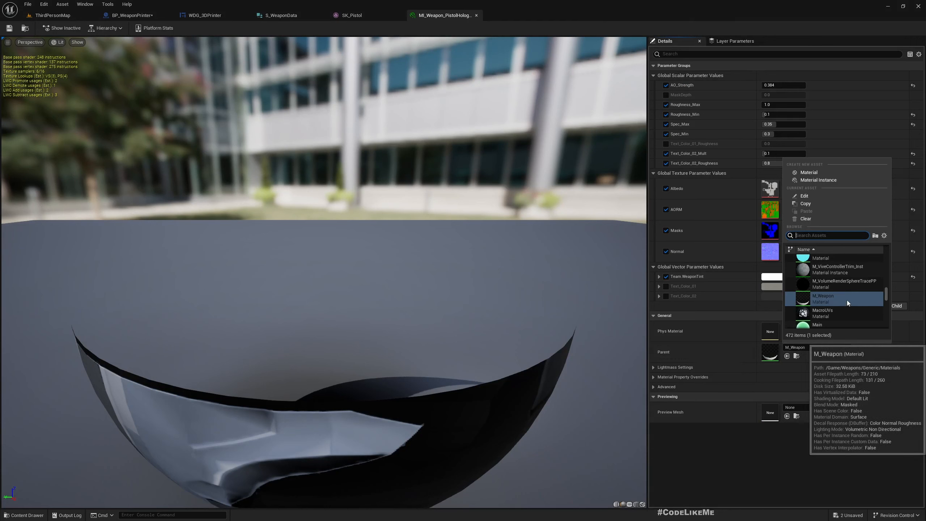
pyautogui.write('hol')
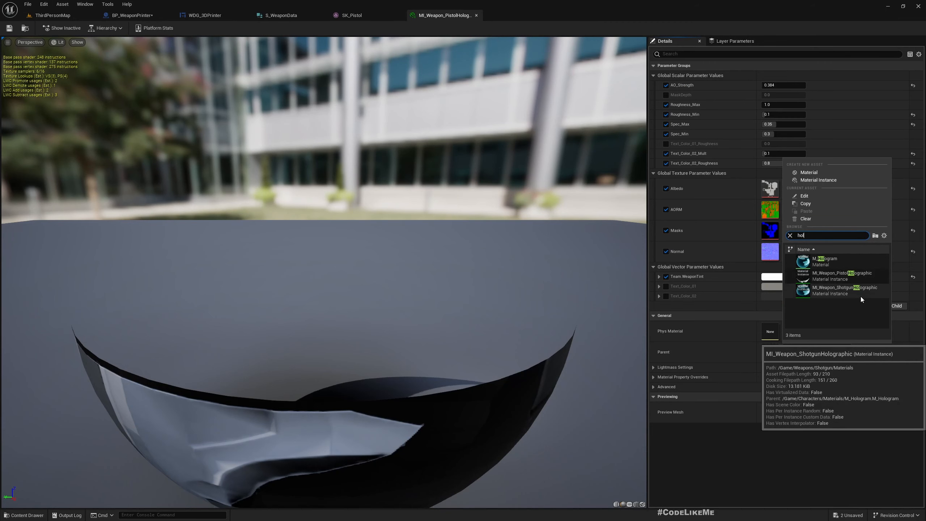
pyautogui.click(828, 260)
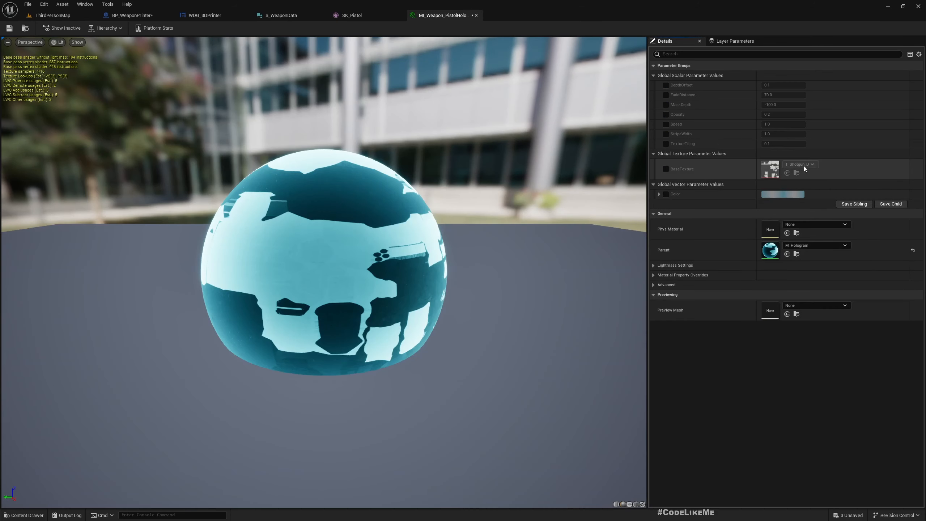
# Override the BaseTexture parameter with T_Pistol_D and inspect the preview from another angle.
pyautogui.click(666, 169)
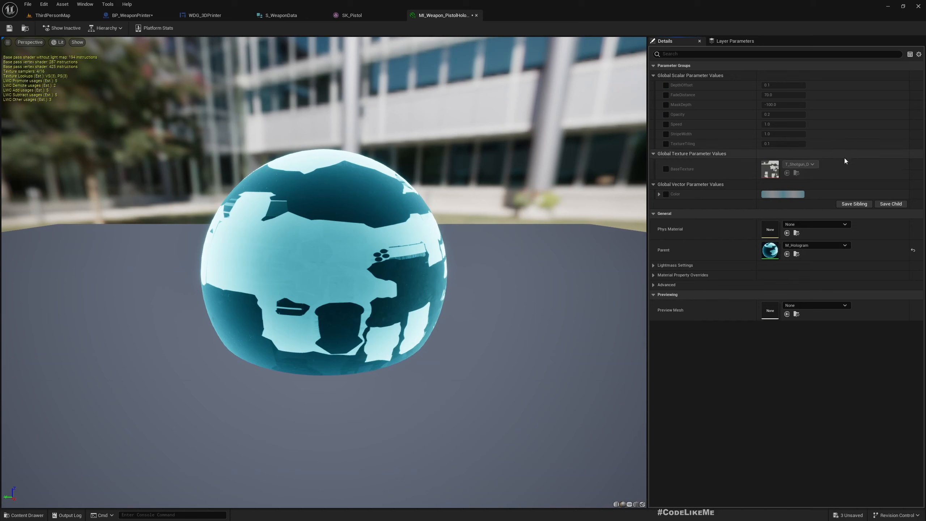
pyautogui.click(804, 164)
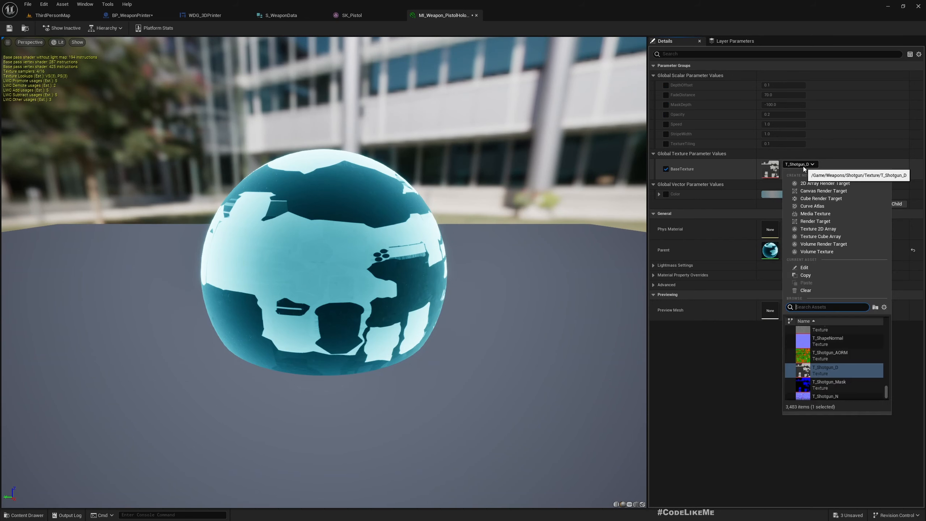
pyautogui.write('pisto')
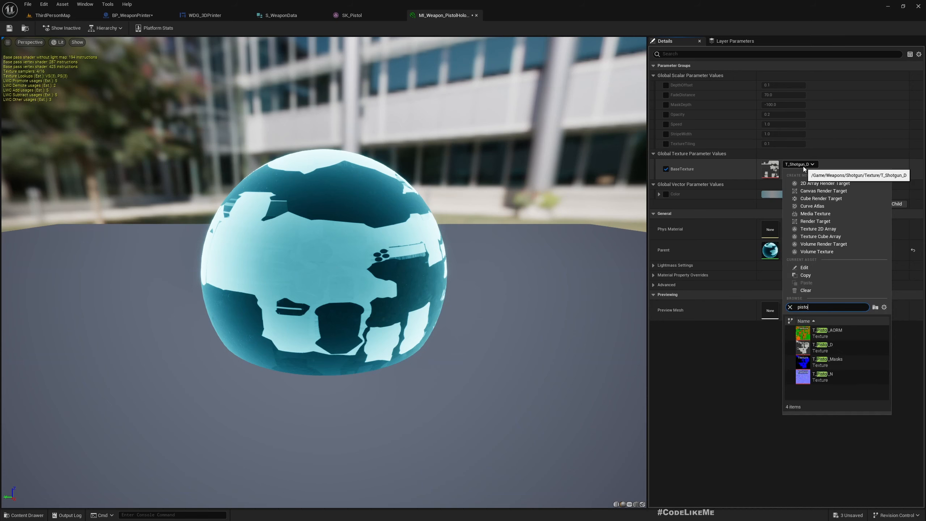
pyautogui.click(823, 347)
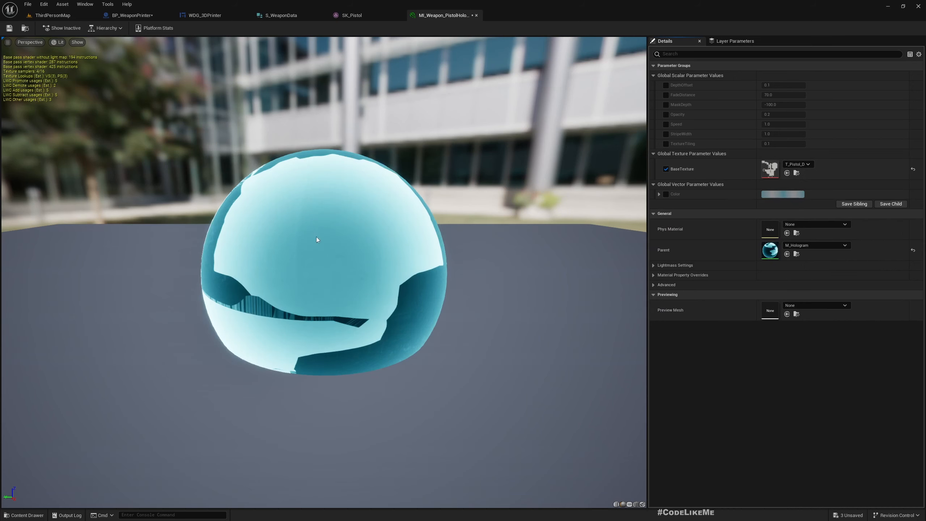
pyautogui.moveTo(316, 237); pyautogui.dragTo(285, 244)
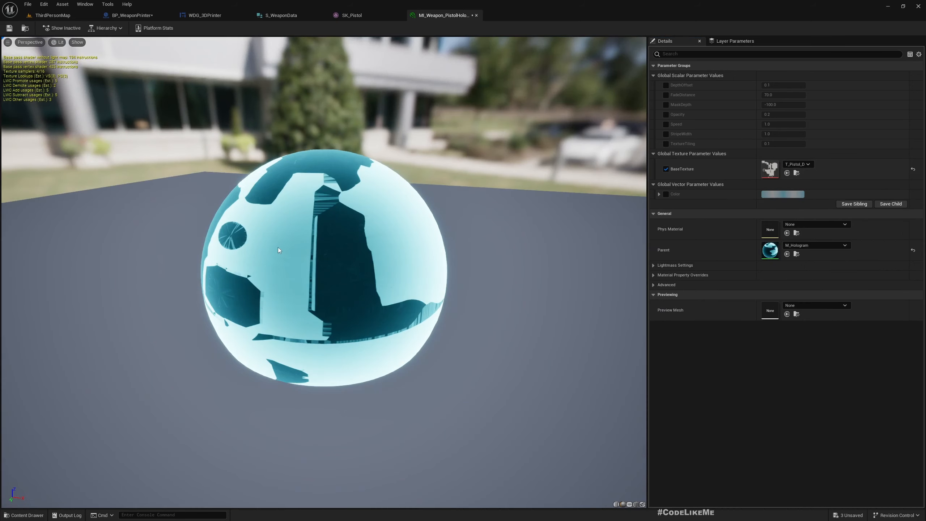
# Match the shotgun hologram's parameters in MI_Weapon_PistolHolographic by overriding MaskDepth with -10 and Opacity with 2.
pyautogui.click(132, 18)
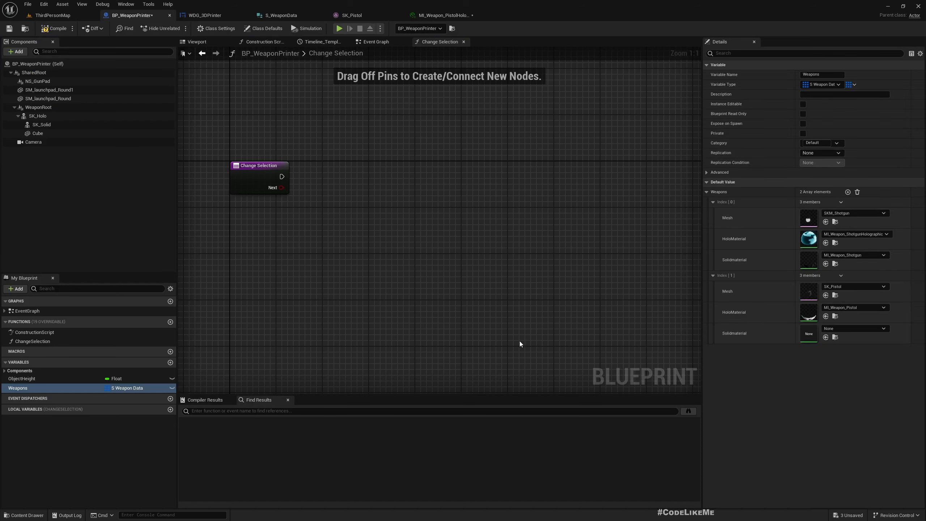
pyautogui.doubleClick(809, 238)
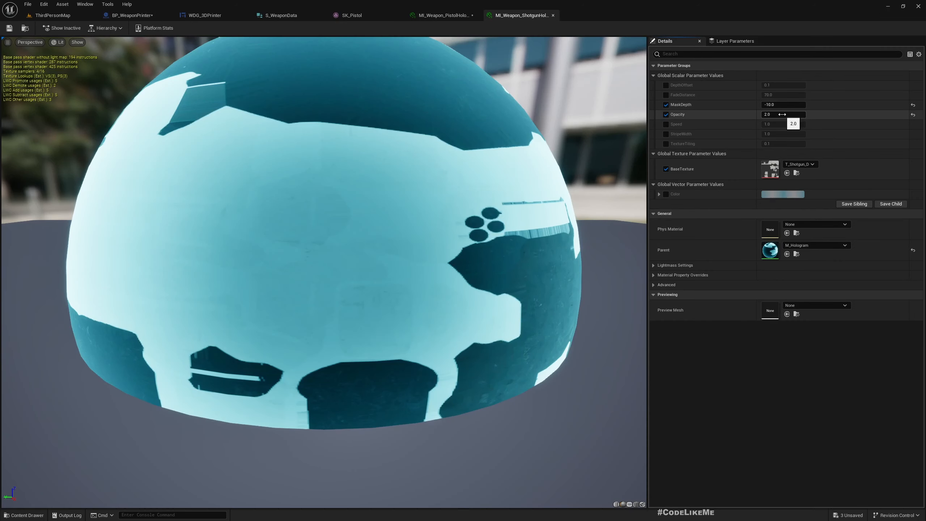
pyautogui.click(443, 16)
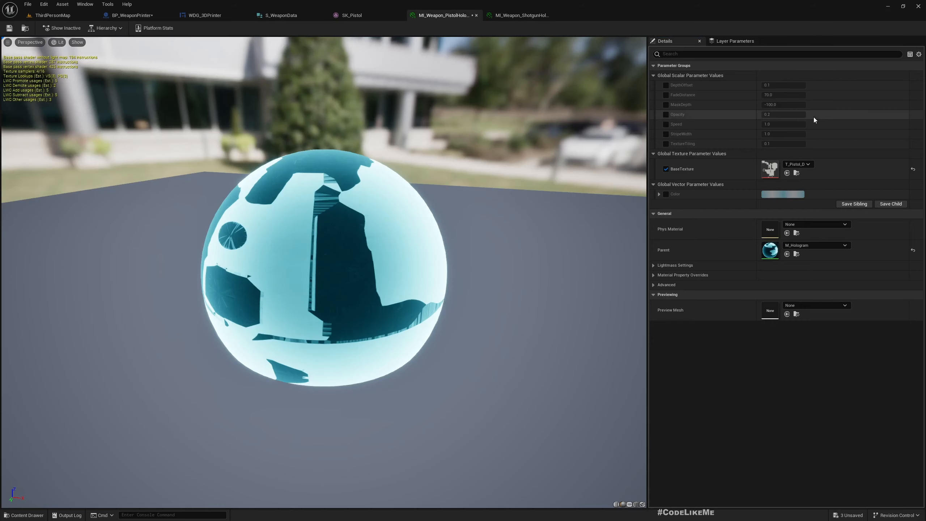
pyautogui.click(666, 115)
pyautogui.click(785, 114)
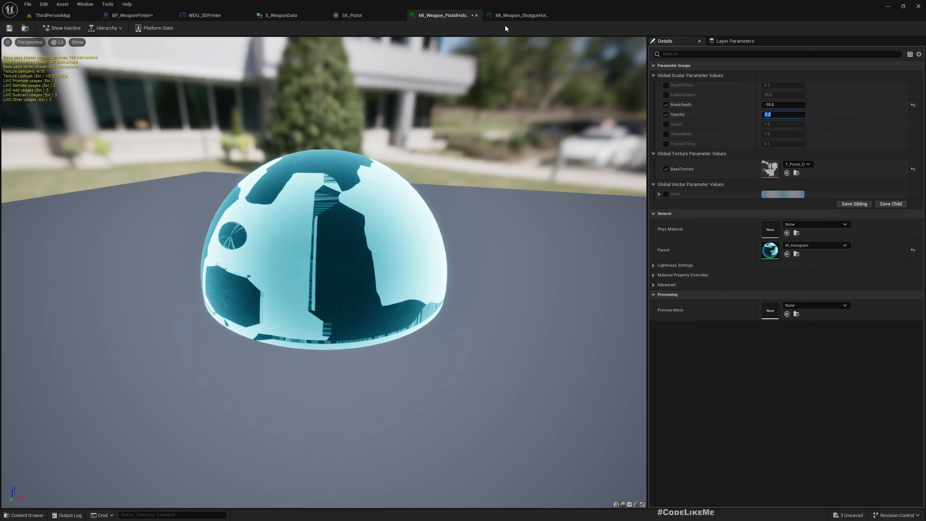
pyautogui.click(510, 15)
pyautogui.click(443, 15)
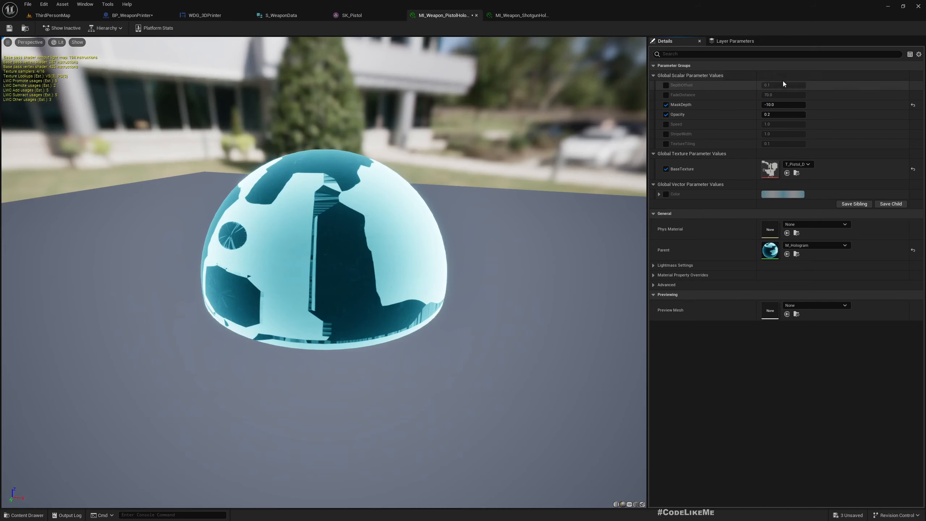
pyautogui.click(456, 194)
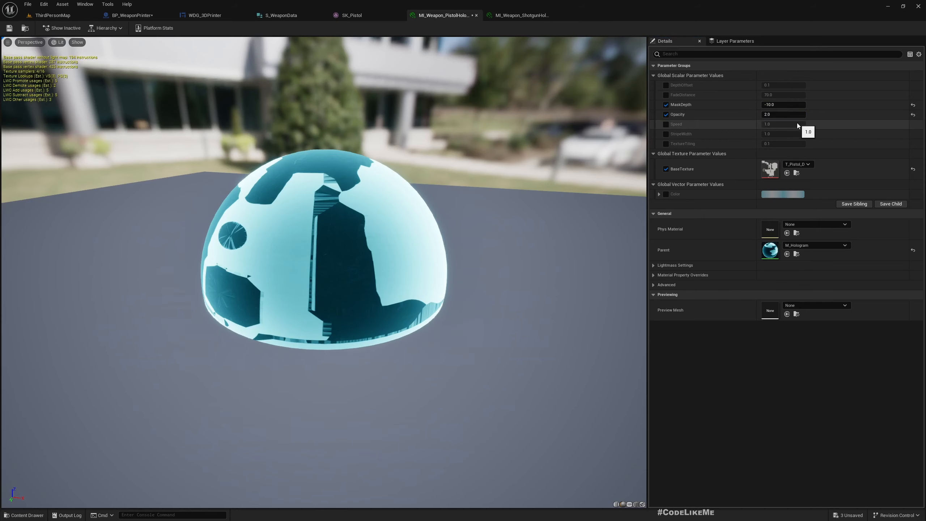
# Save the modified assets and assign MI_Weapon_PistolHolographic as the HoloMaterial of Weapons index 1 in BP_WeaponPrinter.
pyautogui.click(521, 15)
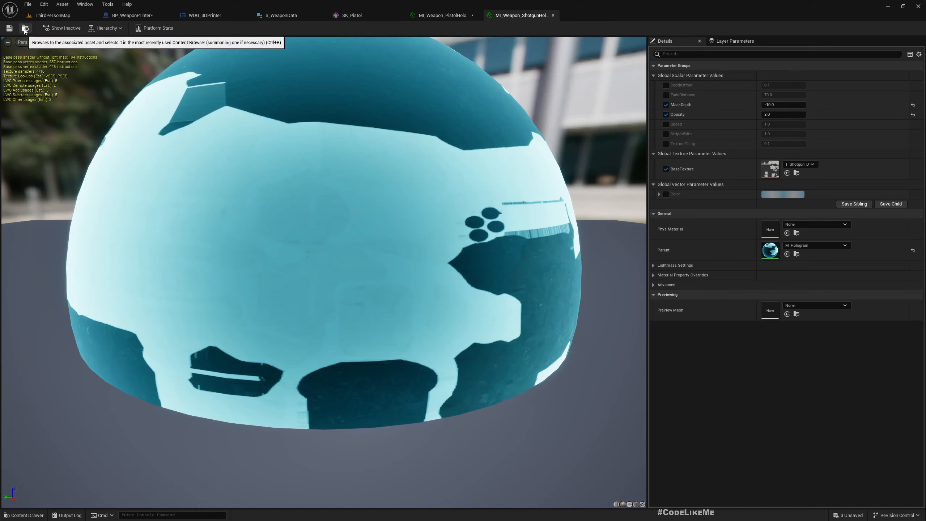
pyautogui.click(9, 29)
pyautogui.click(25, 28)
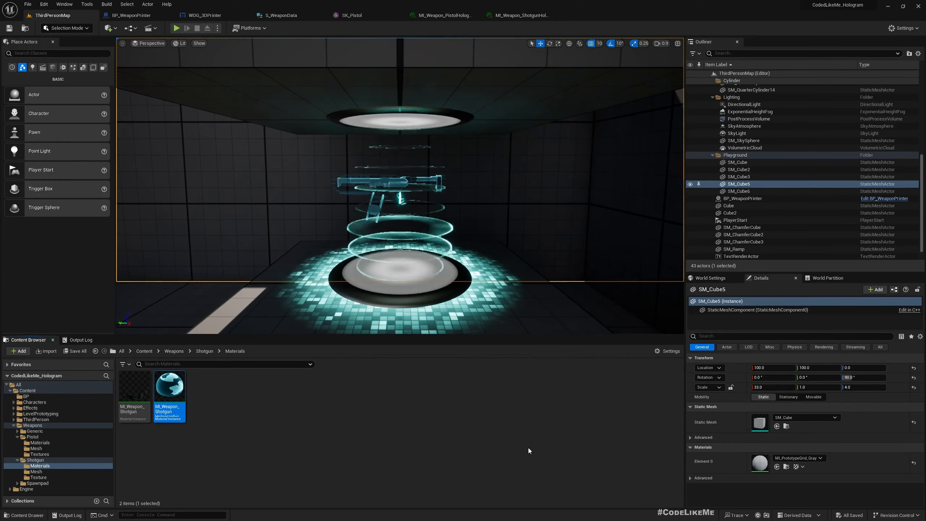
pyautogui.click(444, 16)
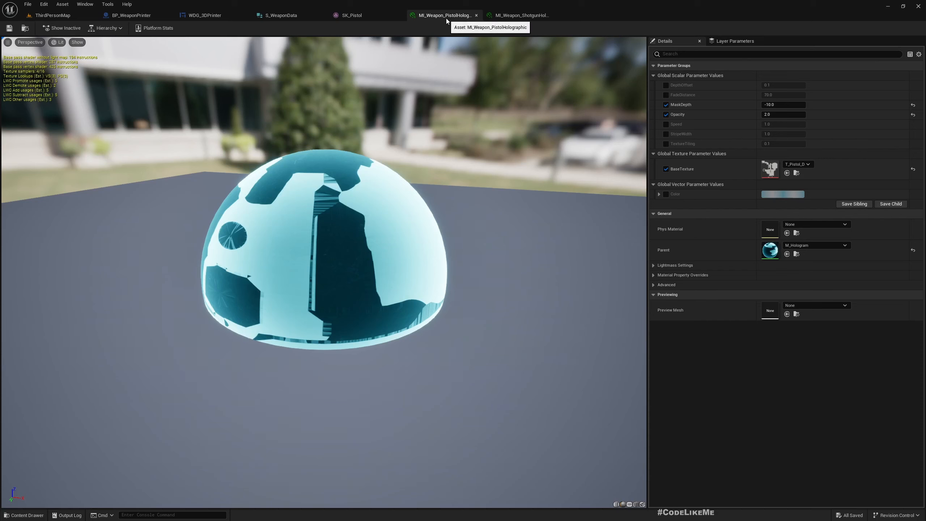
pyautogui.click(52, 15)
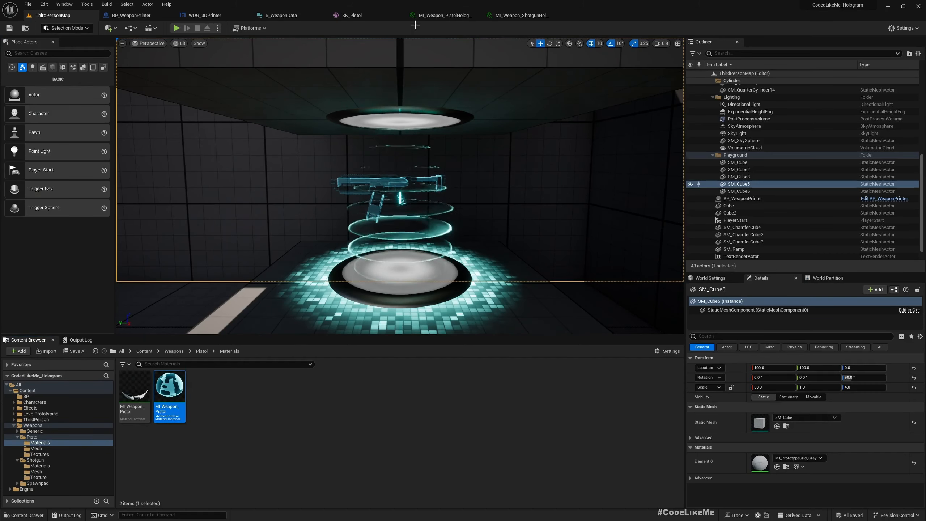
pyautogui.click(130, 15)
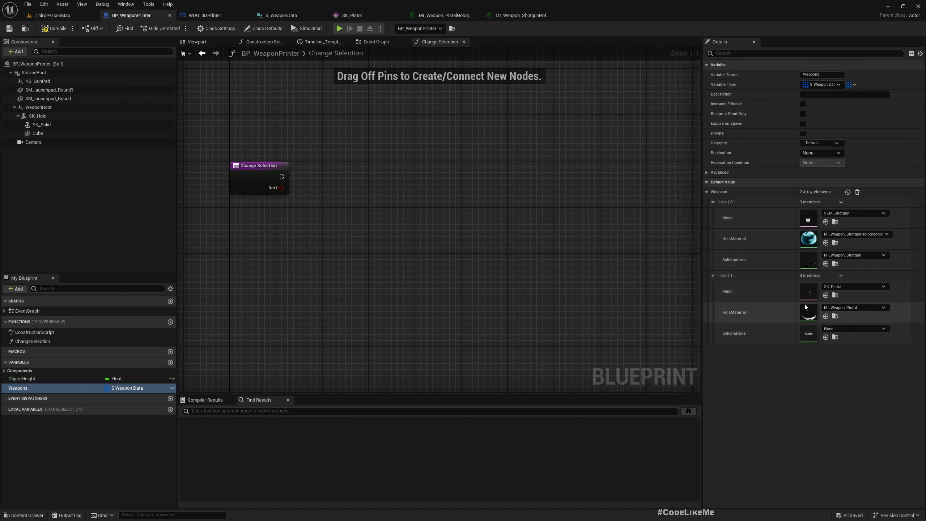
pyautogui.click(826, 316)
# Set the SolidMaterial of Weapons index 1 to MI_Weapon_Pistol and compile the blueprint.
pyautogui.click(850, 329)
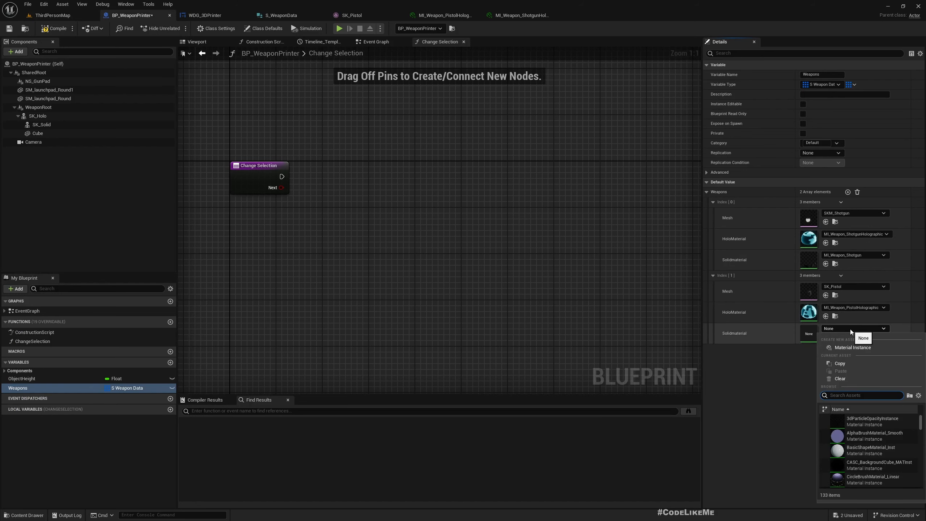
pyautogui.write('pistol')
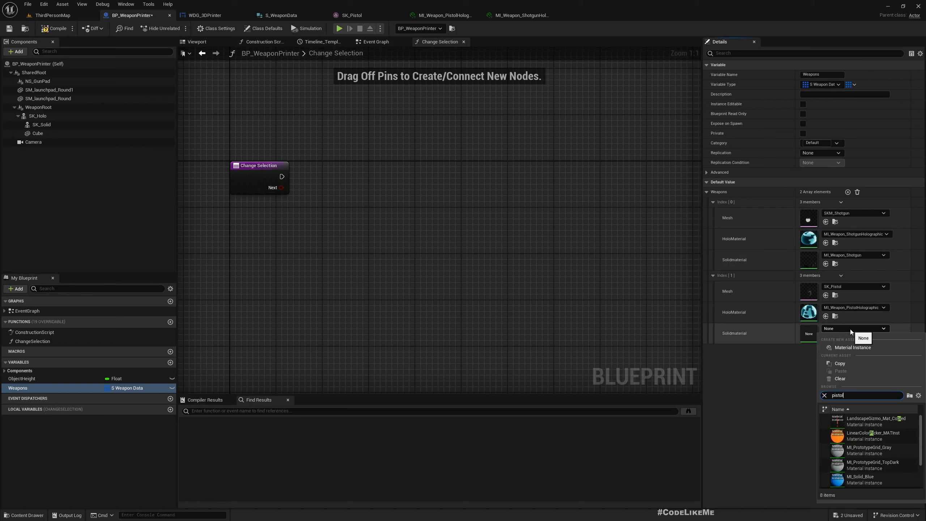
pyautogui.click(867, 420)
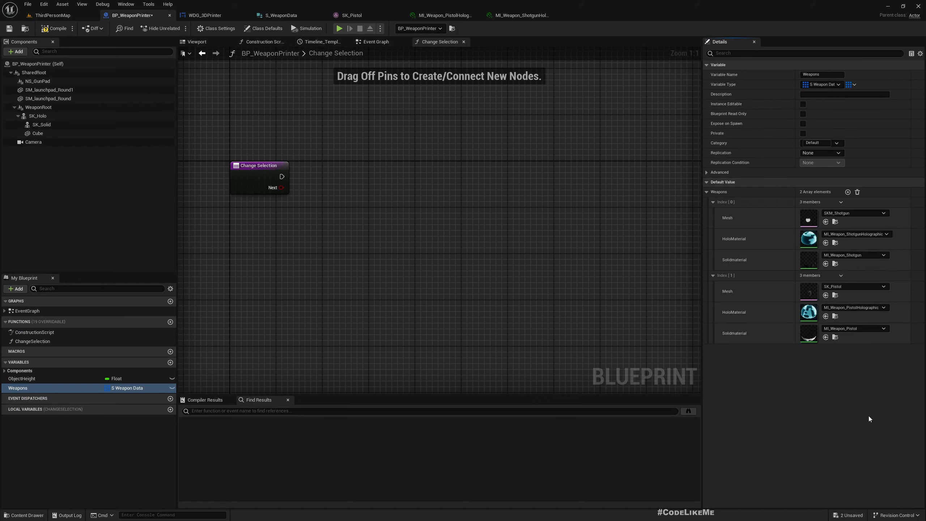
pyautogui.press('F7')
# Add references to the SK_Holo and SK_Solid components to the Change Selection function graph.
pyautogui.click(38, 117)
pyautogui.keyDown('ctrl'); pyautogui.click(43, 126); pyautogui.keyUp('ctrl')
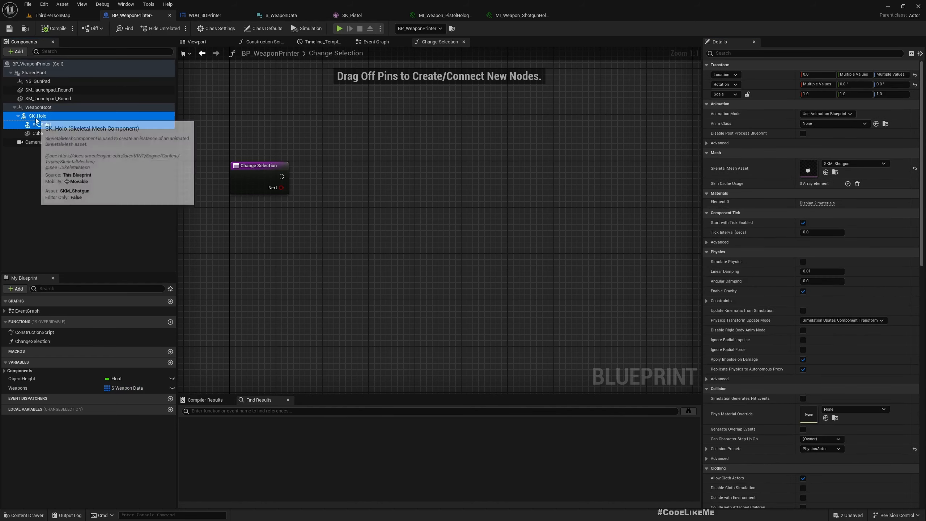
pyautogui.moveTo(37, 120); pyautogui.dragTo(481, 228)
pyautogui.moveTo(531, 262); pyautogui.dragTo(473, 236, button='right')
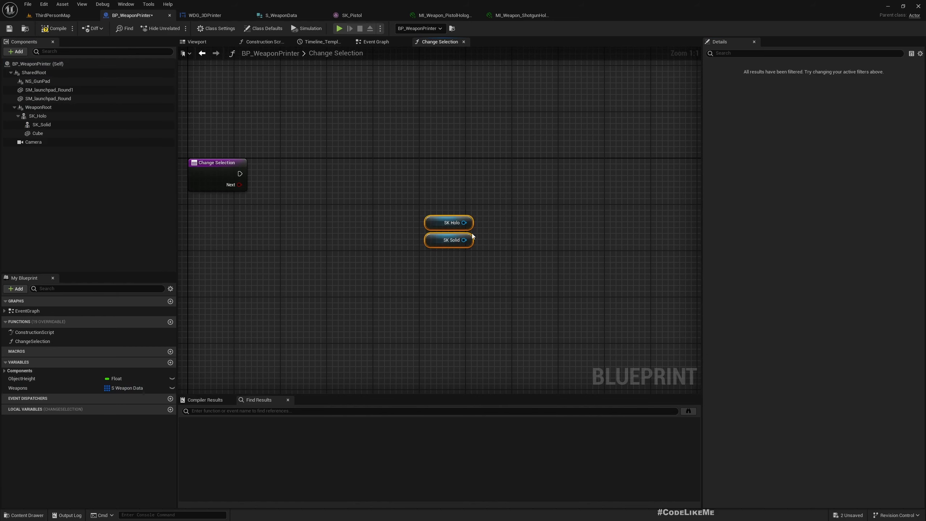
# Open the list of available actions for the Next boolean output of the Change Selection node.
pyautogui.moveTo(313, 246); pyautogui.dragTo(402, 291, button='right')
pyautogui.moveTo(329, 230); pyautogui.dragTo(408, 289)
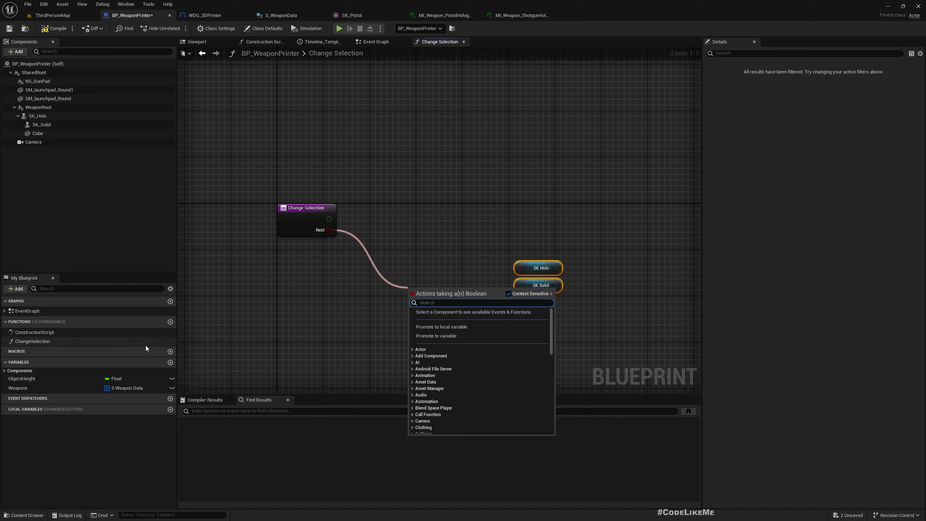